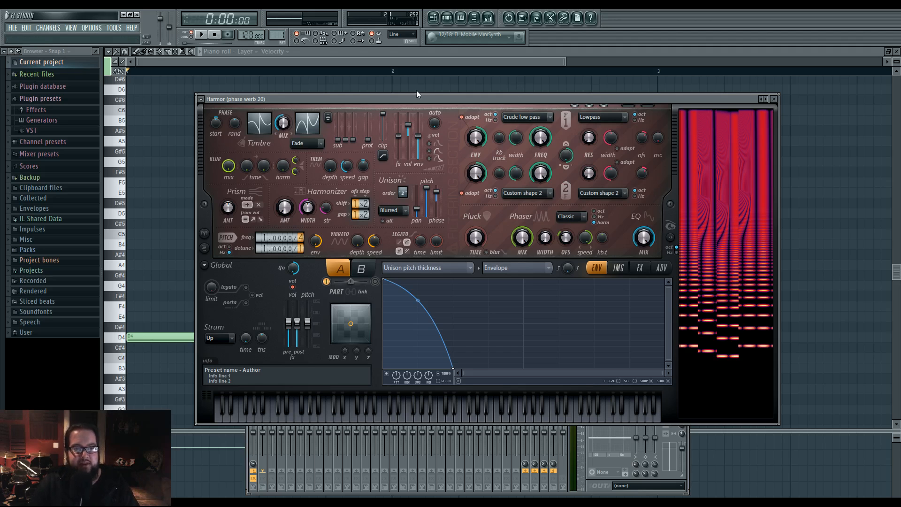
Step: Display the Harmonic unison pitch graph of the phase werb 20 patch
mouse_move(451, 101)
mouse_down()
mouse_move(447, 81)
mouse_move(451, 100)
mouse_up()
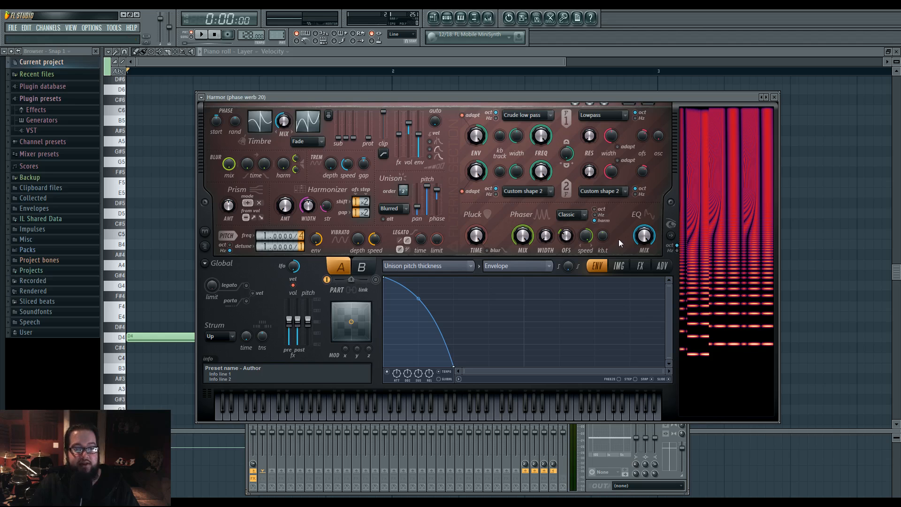
click(427, 265)
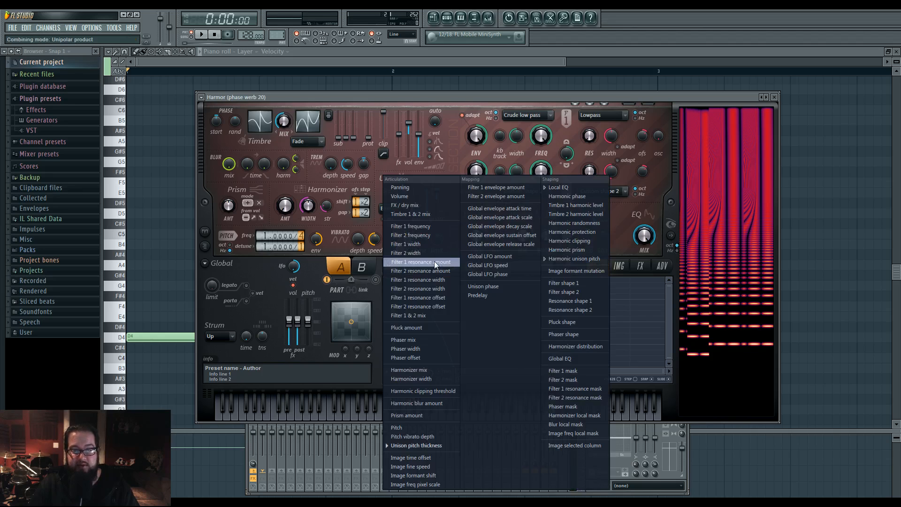
click(587, 258)
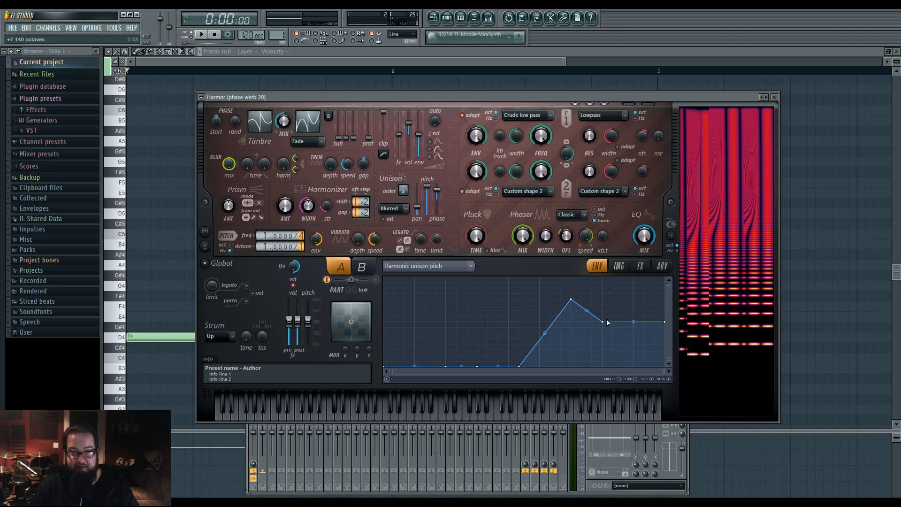
Step: Open the articulator of the unison pitch control and switch off its Unison pitch thickness envelope
right_click(426, 187)
click(444, 207)
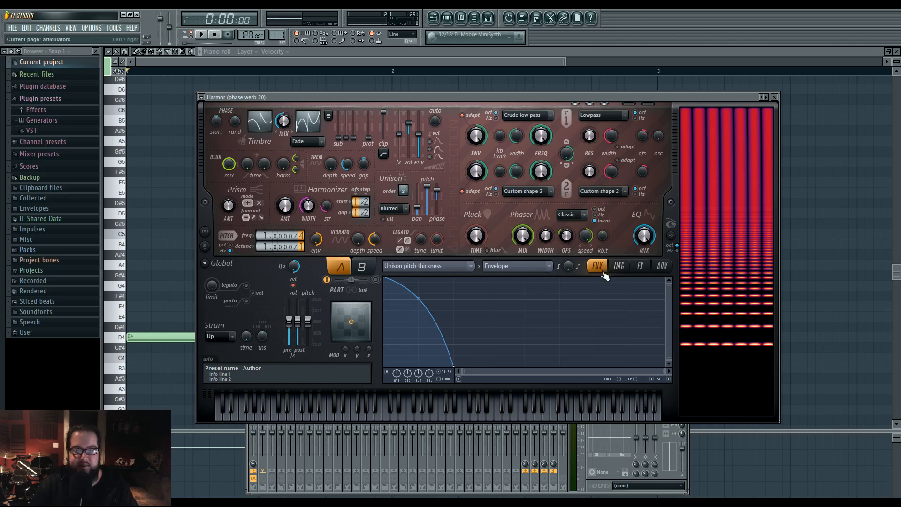
click(388, 373)
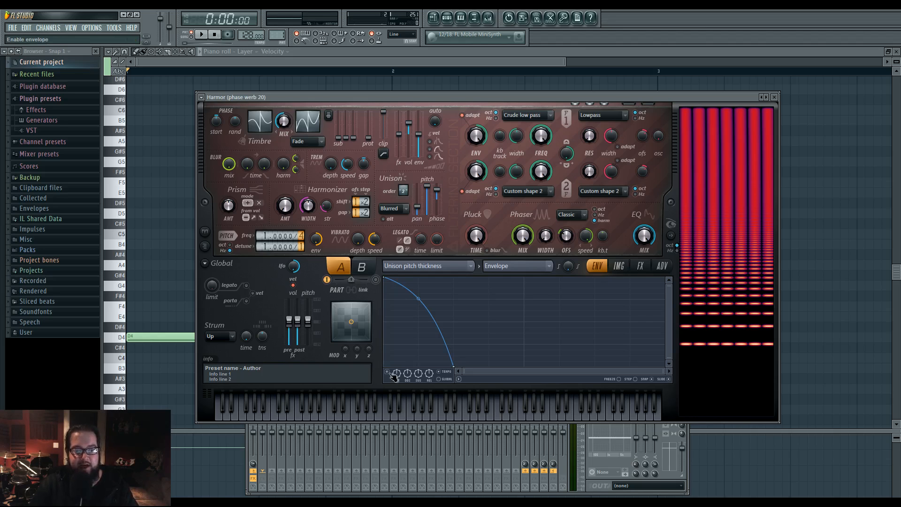
Step: Copy the unison pitch value and try the unison pitch at its highest and lowest settings
right_click(428, 187)
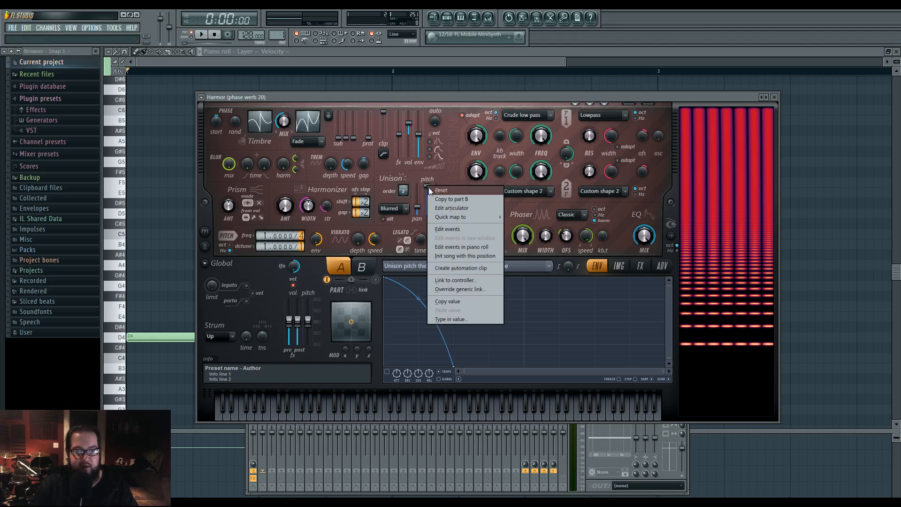
click(464, 301)
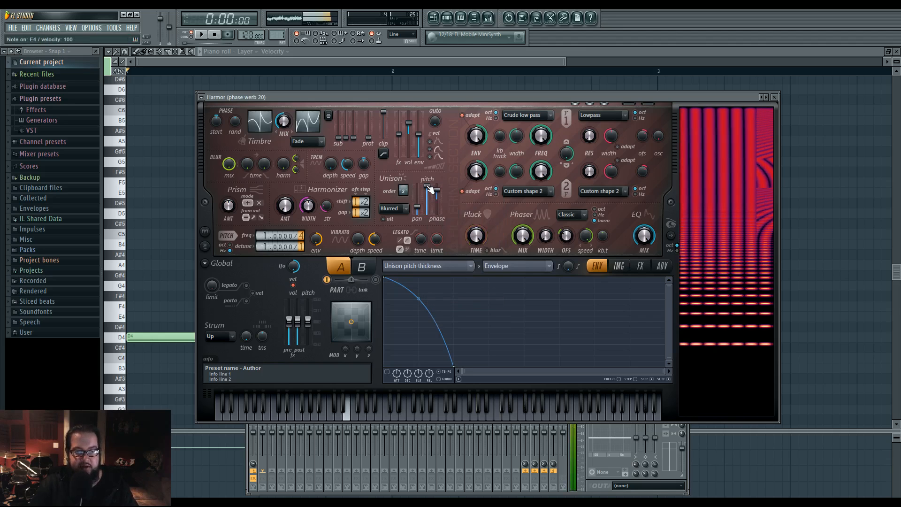
drag(429, 187, 429, 212)
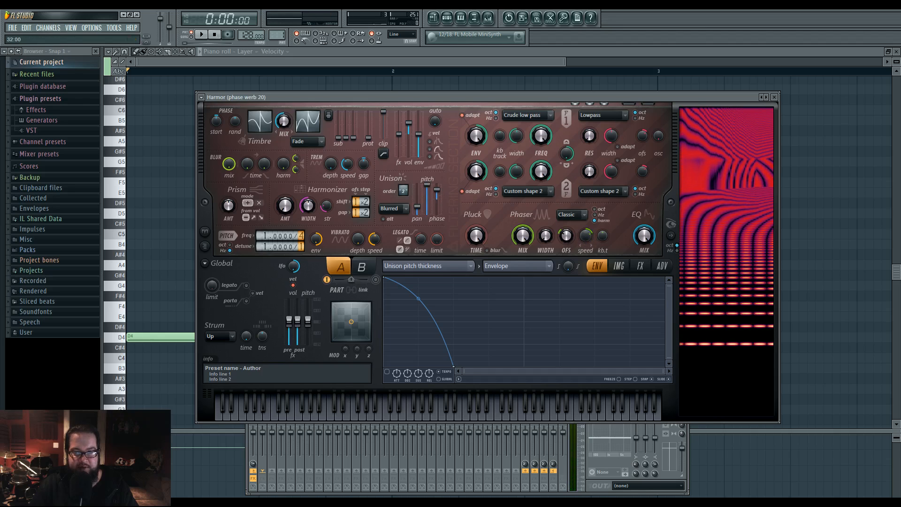
mouse_move(427, 187)
mouse_down()
mouse_move(428, 216)
mouse_move(427, 185)
mouse_up()
drag(567, 236, 567, 261)
drag(427, 185, 428, 215)
mouse_move(427, 214)
mouse_down()
mouse_move(427, 184)
mouse_move(427, 215)
mouse_up()
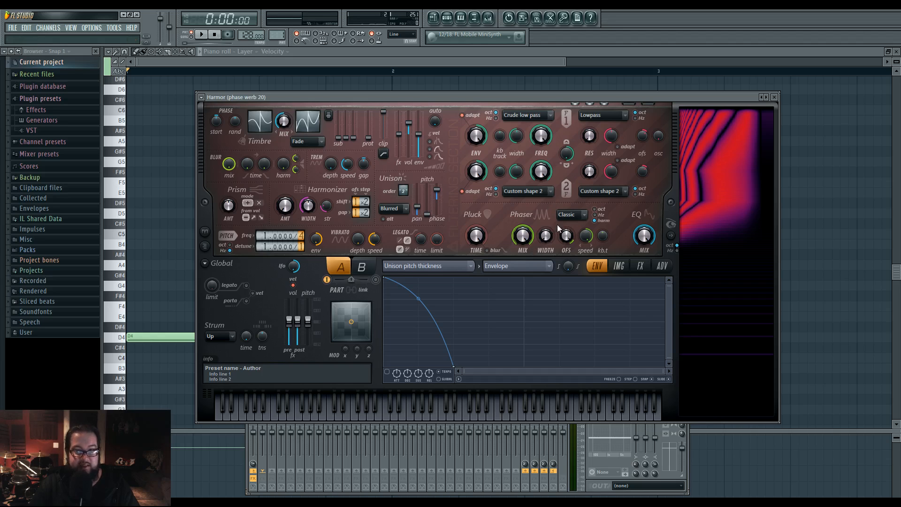
Step: Paste the copied 96% value back onto the unison pitch control
drag(427, 215, 431, 204)
right_click(430, 204)
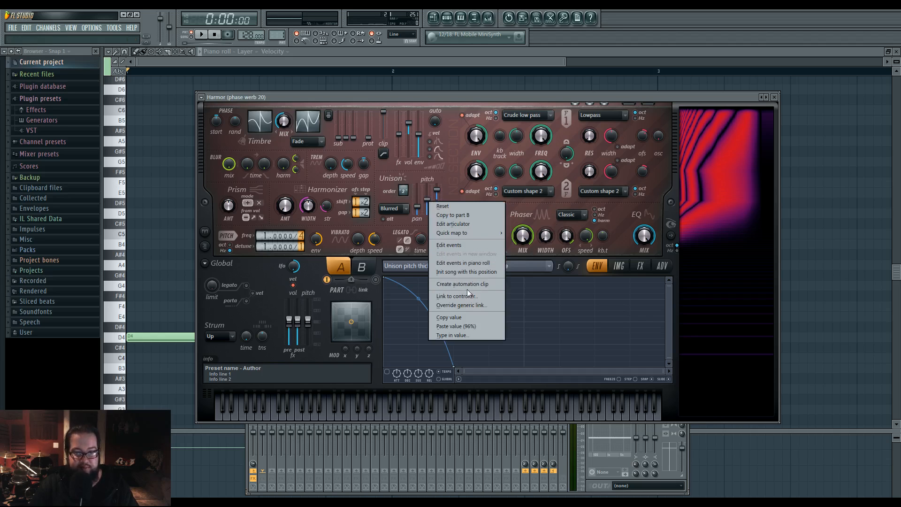
click(490, 327)
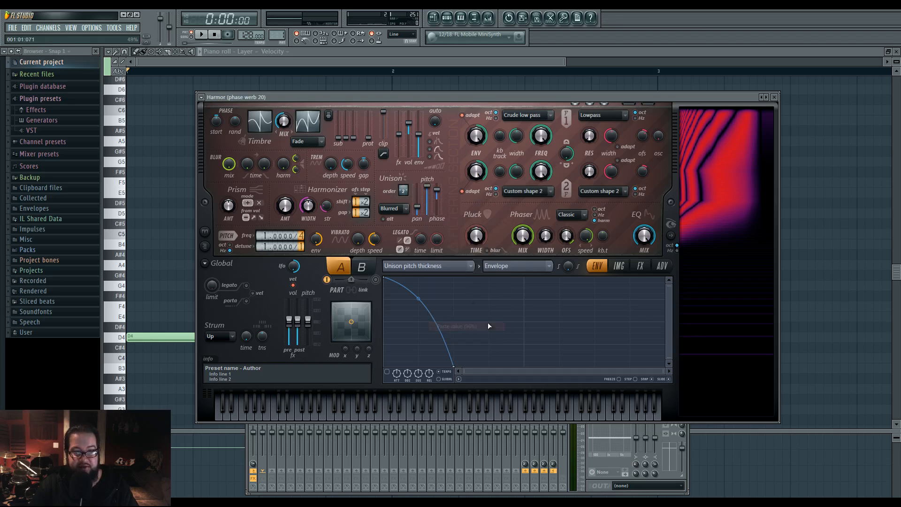
Step: Adjust the phaser offset slightly and play the pattern to hear the patch
drag(574, 240, 574, 235)
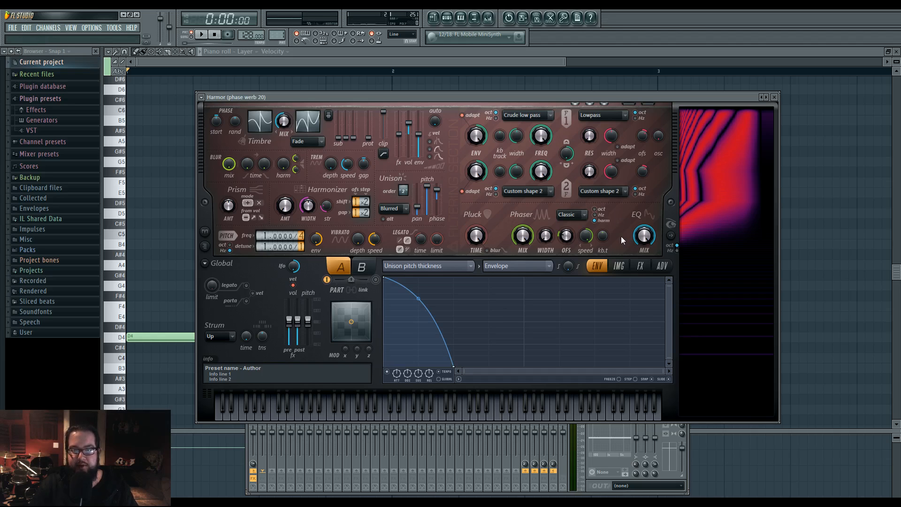
key(space)
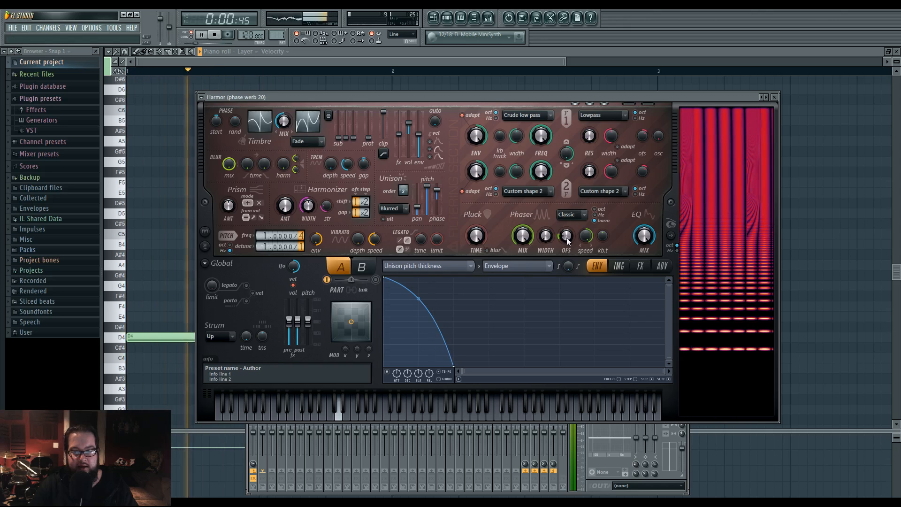
key(space)
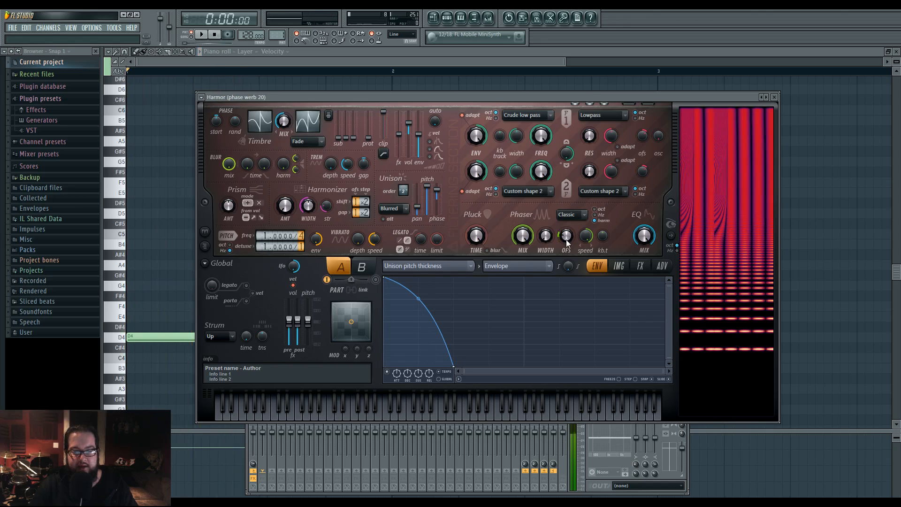
Step: Show the Local EQ graph and pull its first point all the way down to cut the lowest harmonics
click(462, 265)
click(560, 188)
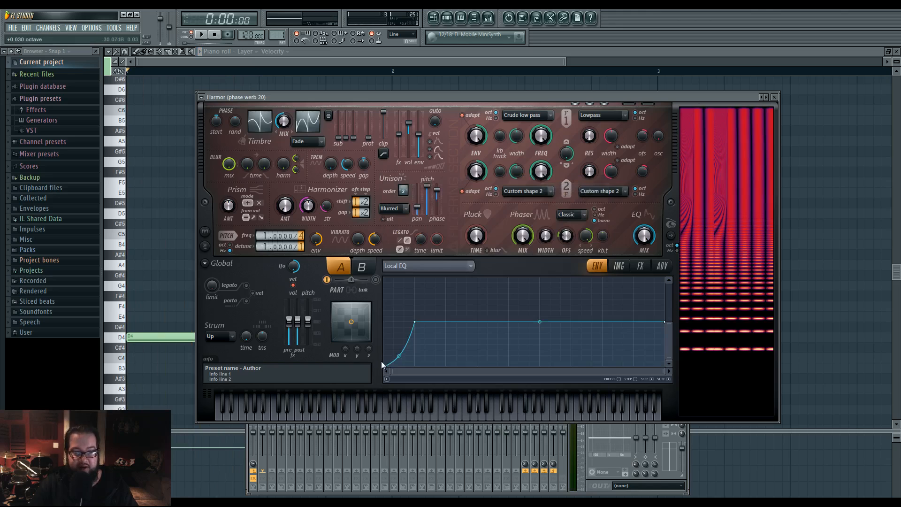
drag(387, 366, 380, 410)
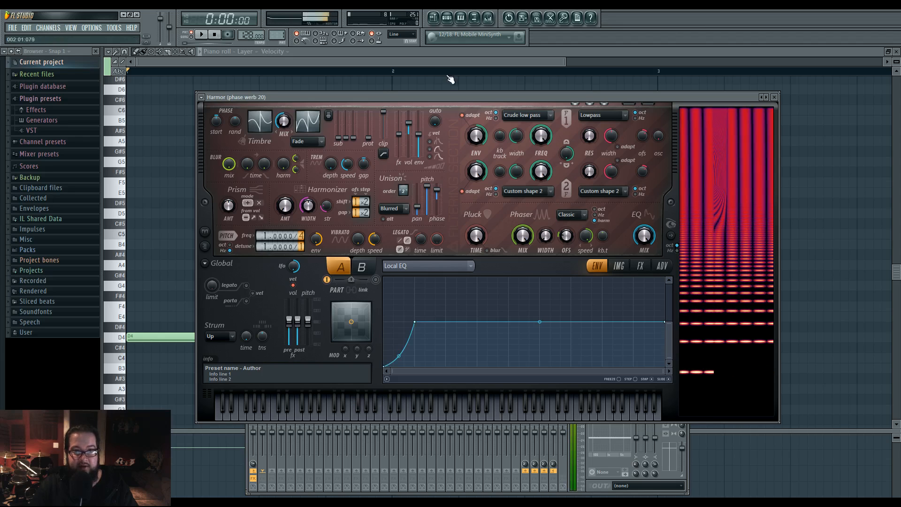
Step: Listen to Pattern 1 with the Harmor channel open and reopen the phase werb 20 channel
click(448, 19)
click(527, 134)
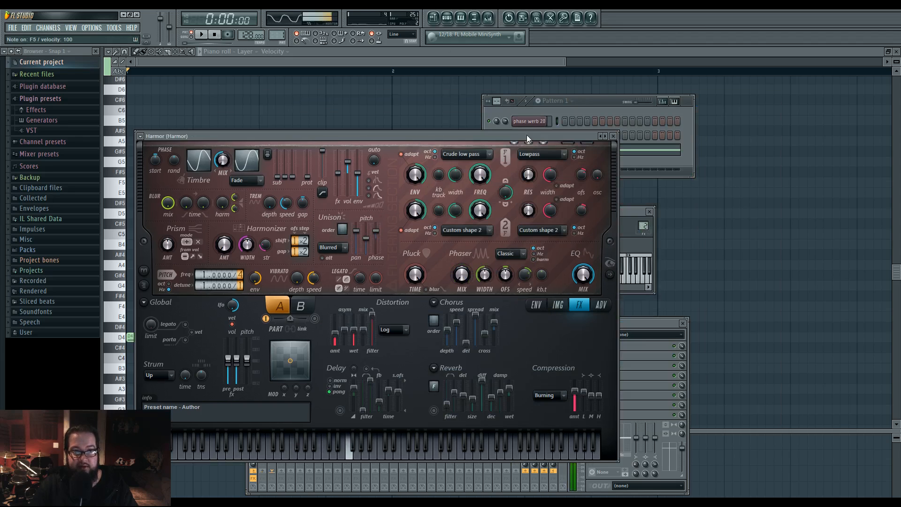
click(579, 103)
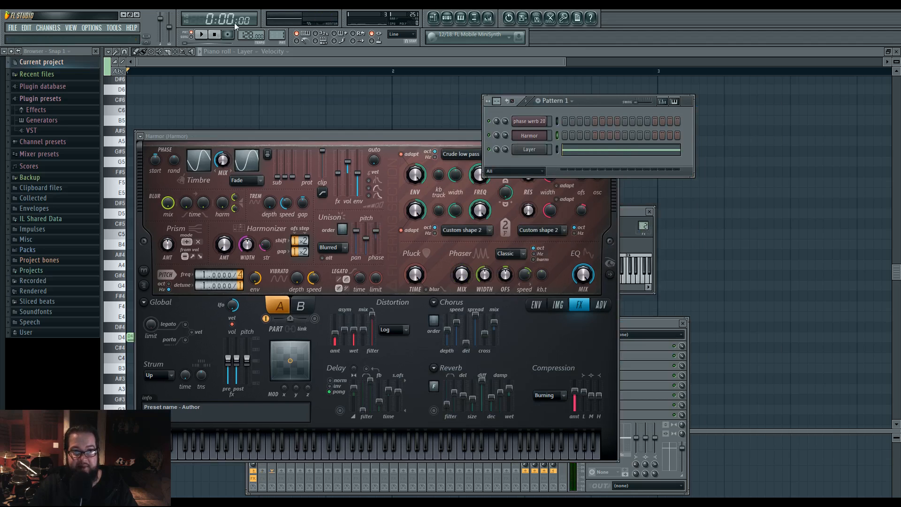
click(204, 35)
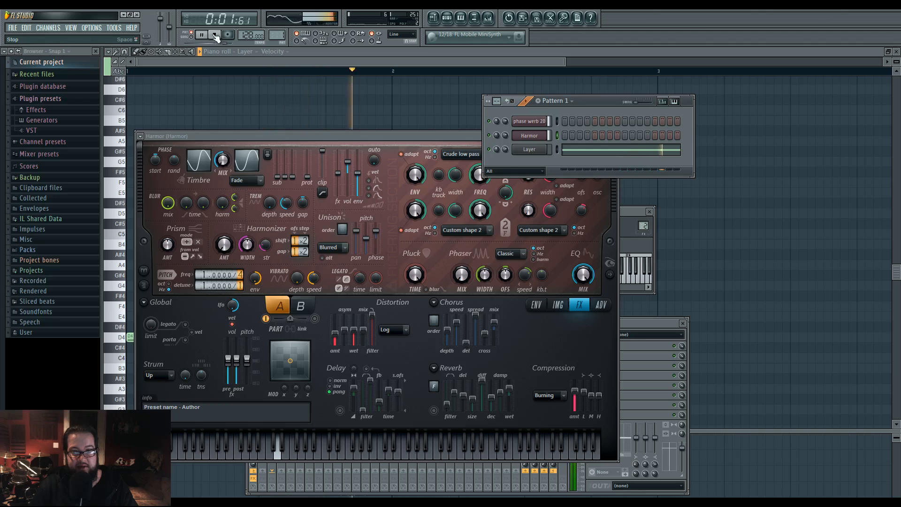
key(space)
click(530, 121)
drag(538, 100, 531, 93)
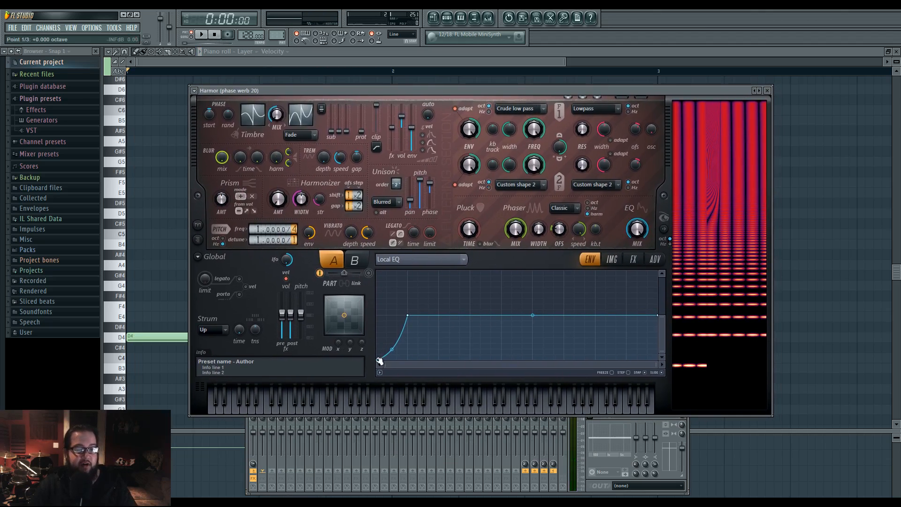
Step: Raise the first Local EQ point to 0 dB and look over the patch's distortion and other effects settings
drag(378, 362, 376, 314)
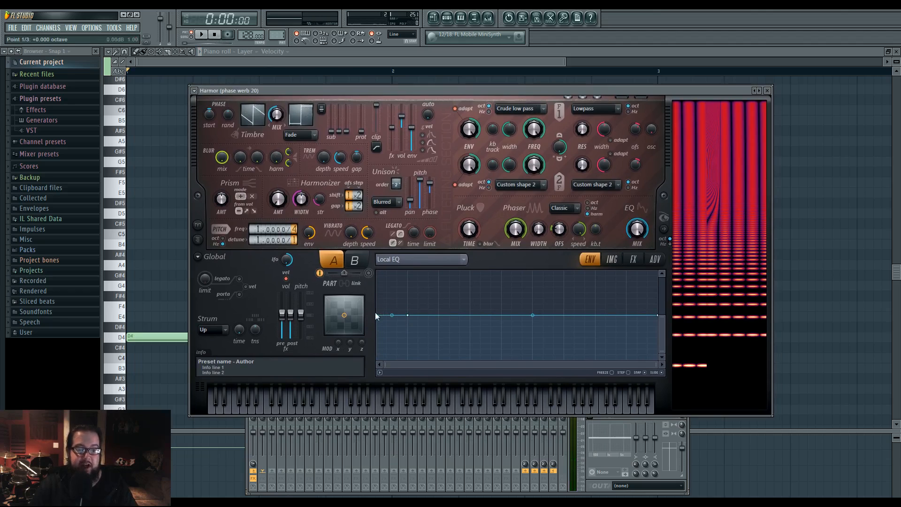
click(633, 259)
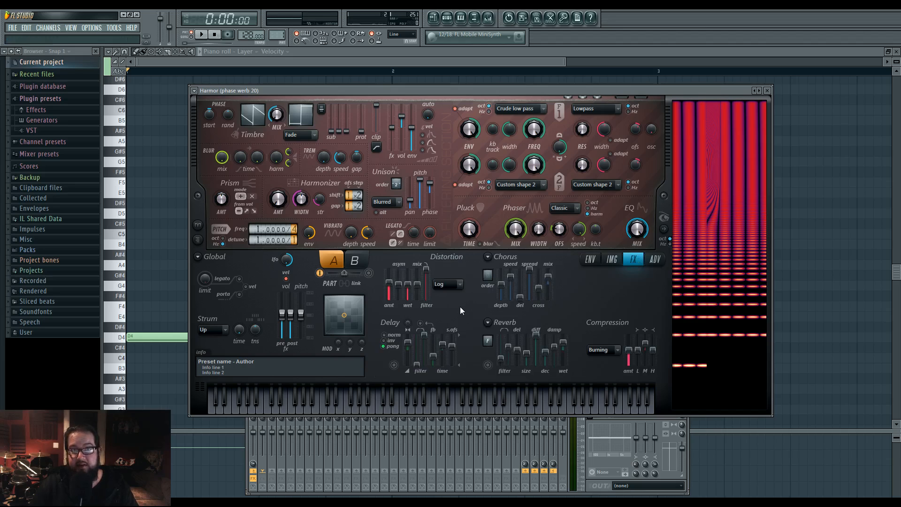
click(590, 259)
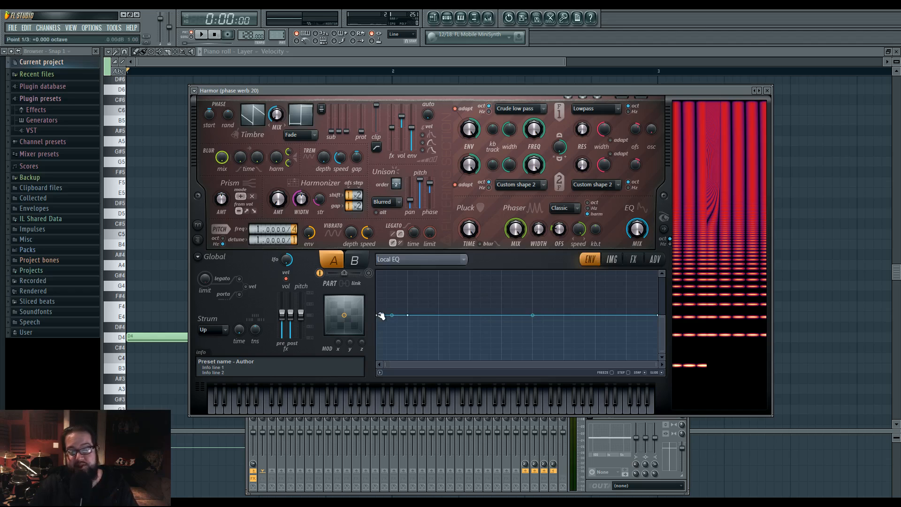
Step: Pull the first Local EQ point down to the bottom of the graph and audition the pattern
drag(376, 316, 377, 364)
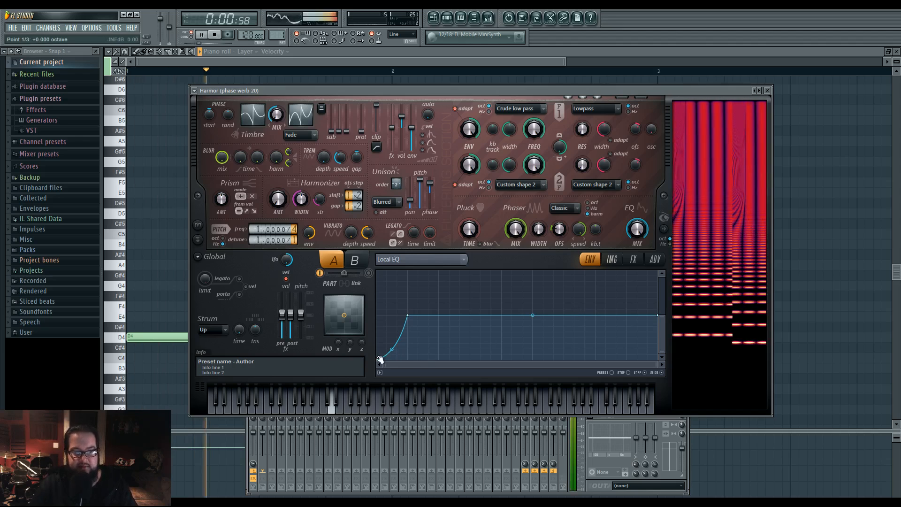
mouse_move(377, 360)
mouse_down()
mouse_move(378, 288)
mouse_move(377, 361)
mouse_up()
key(space)
Step: Add a point to the high range of the Local EQ curve and level it with the flat line
drag(473, 328, 595, 316)
key(space)
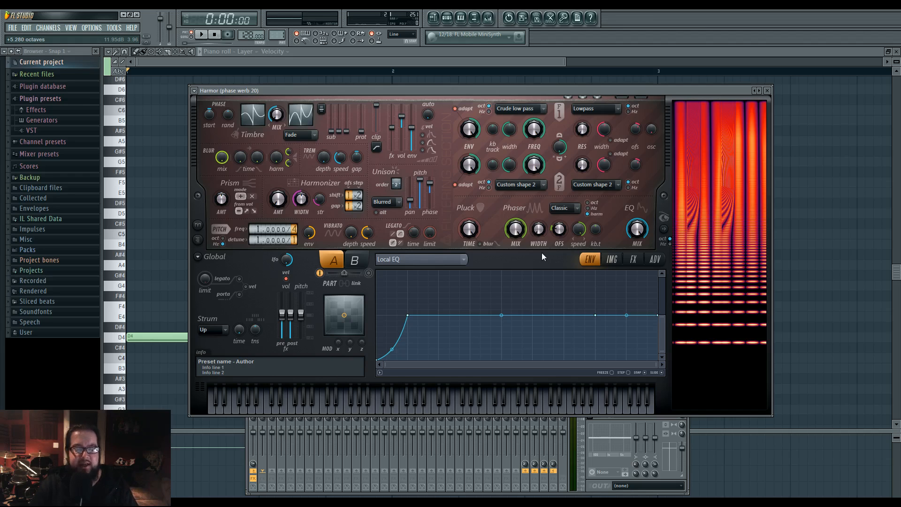
drag(514, 92, 512, 88)
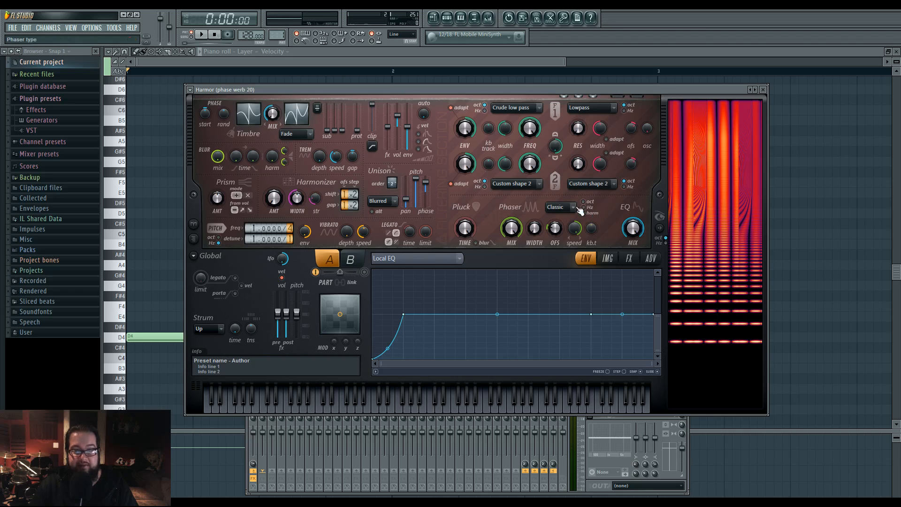
Step: Audition the phaser width at 80% while the pattern plays and bring it back to 0%
drag(534, 229, 533, 231)
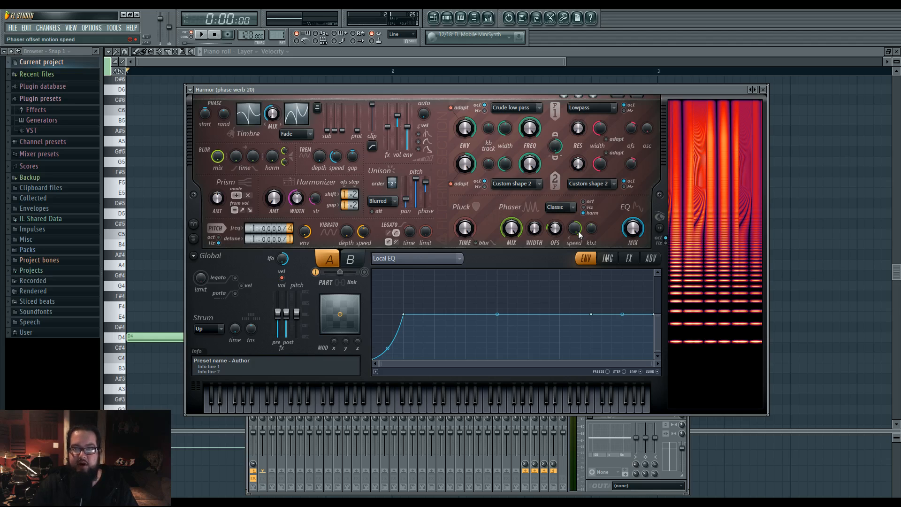
drag(537, 234, 536, 197)
key(space)
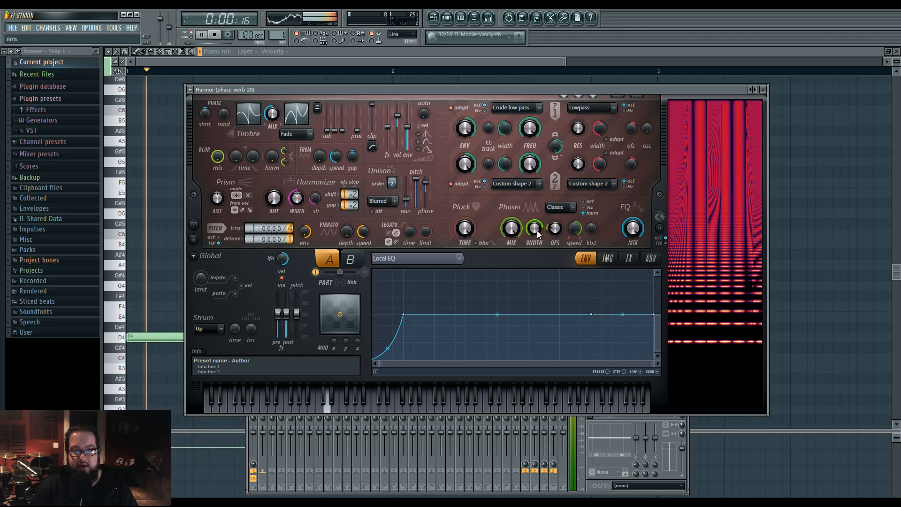
mouse_move(538, 233)
mouse_down()
mouse_move(538, 259)
mouse_move(538, 232)
mouse_move(538, 239)
mouse_up()
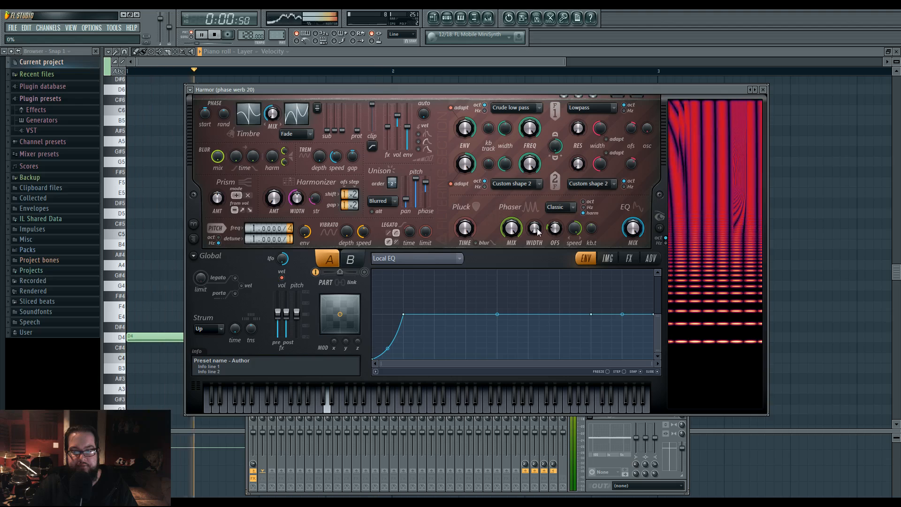
key(space)
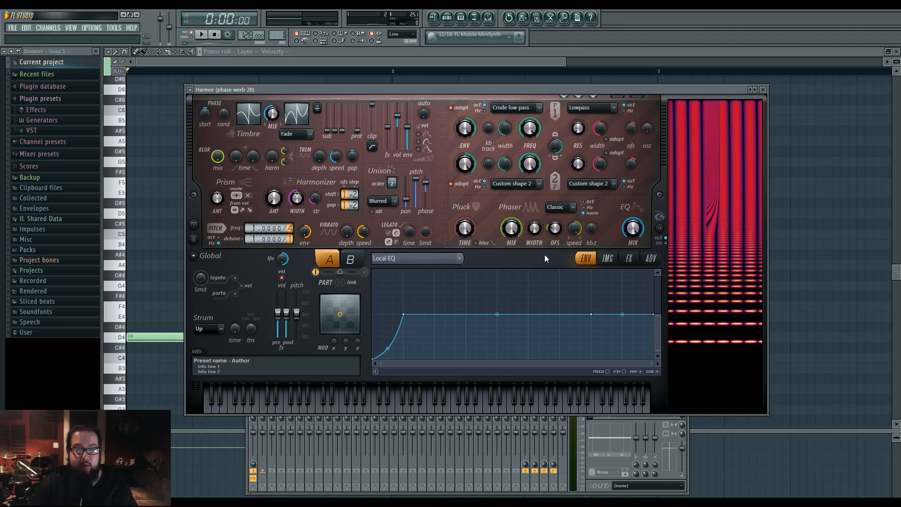
Step: Examine the patch's advanced and effects settings and return to the Local EQ graph
click(651, 259)
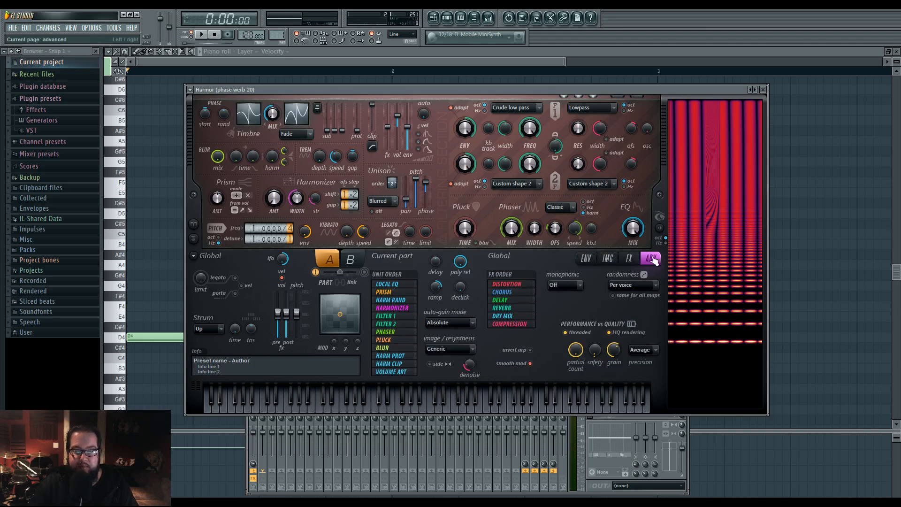
click(629, 259)
click(586, 259)
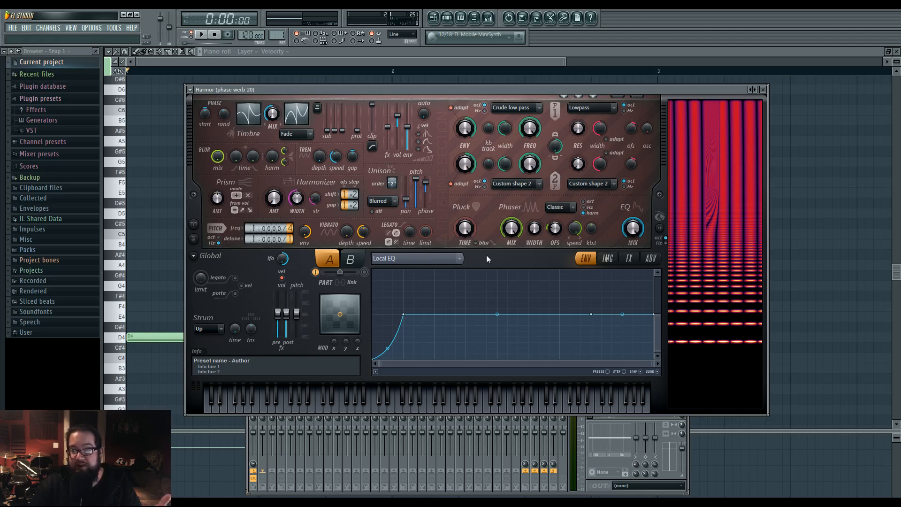
Step: Browse through the phase werb 2, 19 and 18 presets while auditioning their sound
click(754, 89)
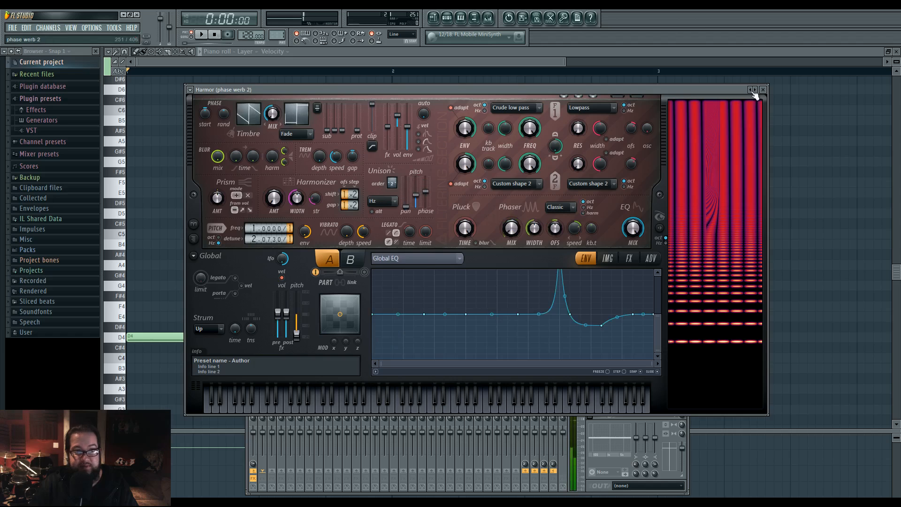
key(space)
click(754, 90)
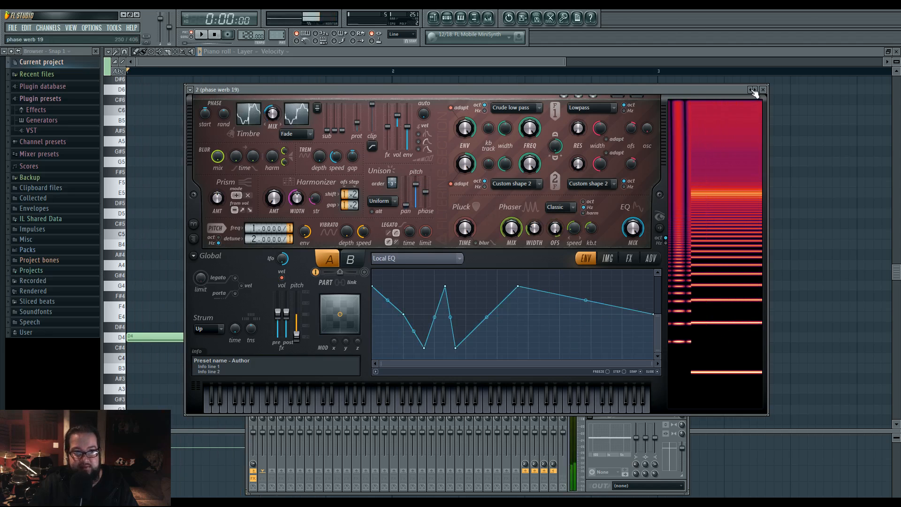
click(754, 90)
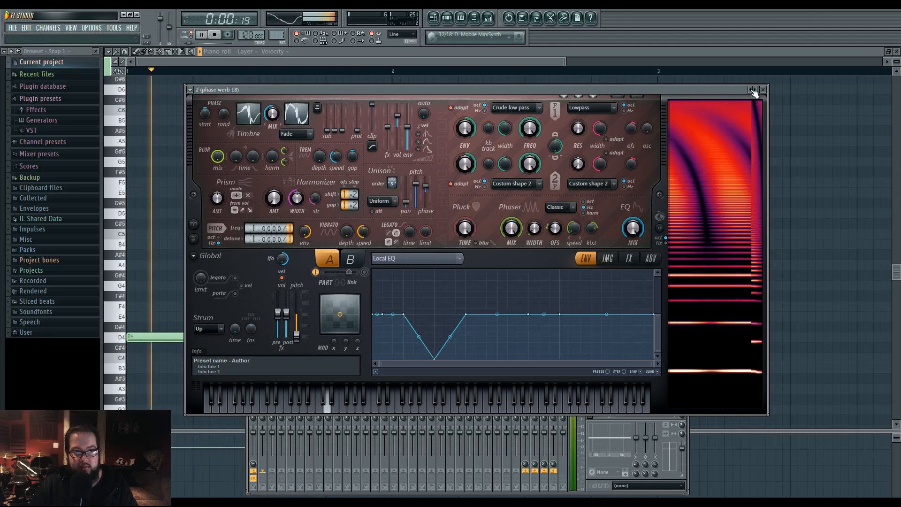
Step: Step back through the phase werb 17, 16, 15 and 14 presets while auditioning them, and stop playback
click(754, 90)
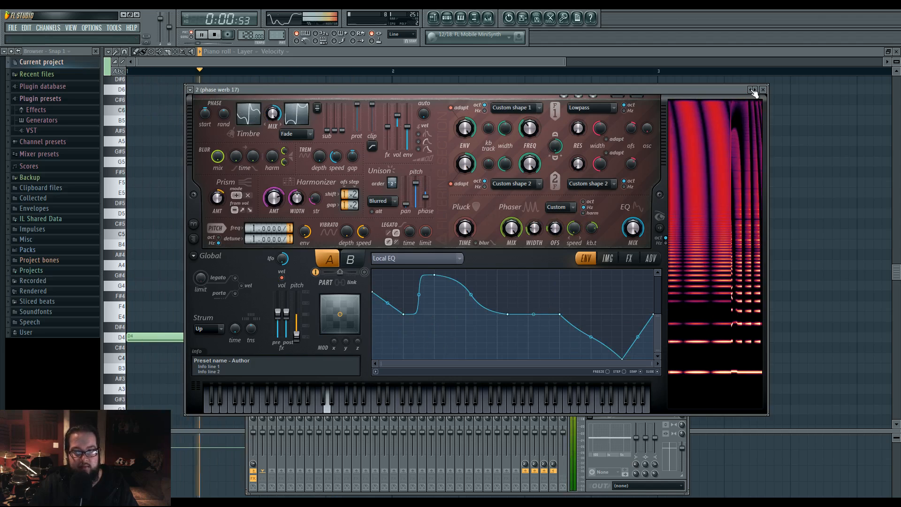
click(754, 90)
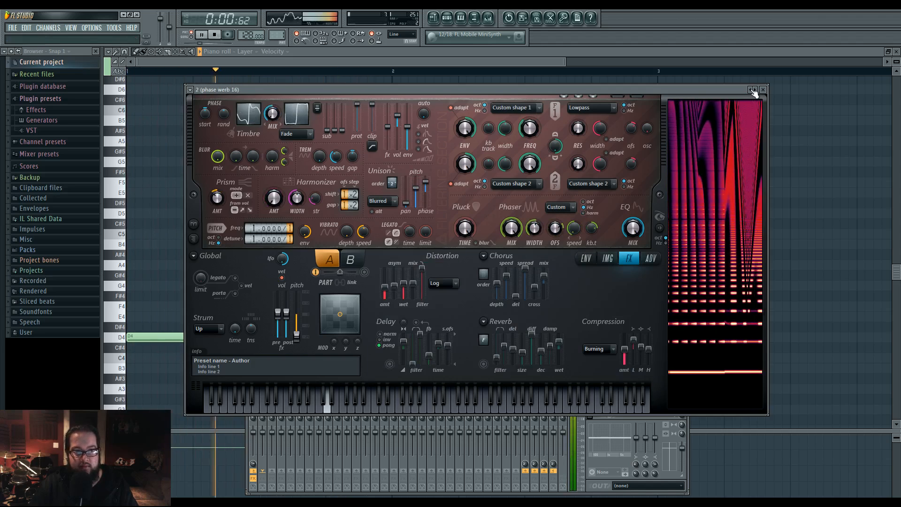
click(754, 90)
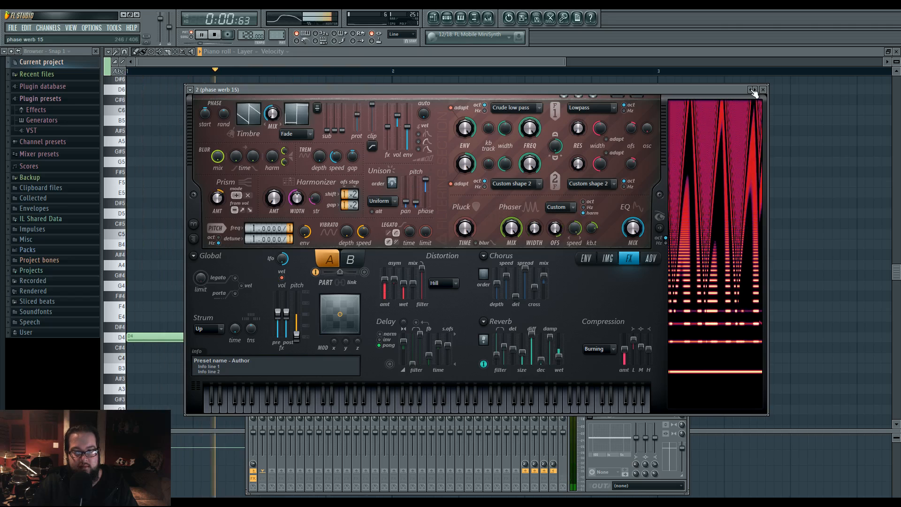
click(753, 90)
key(space)
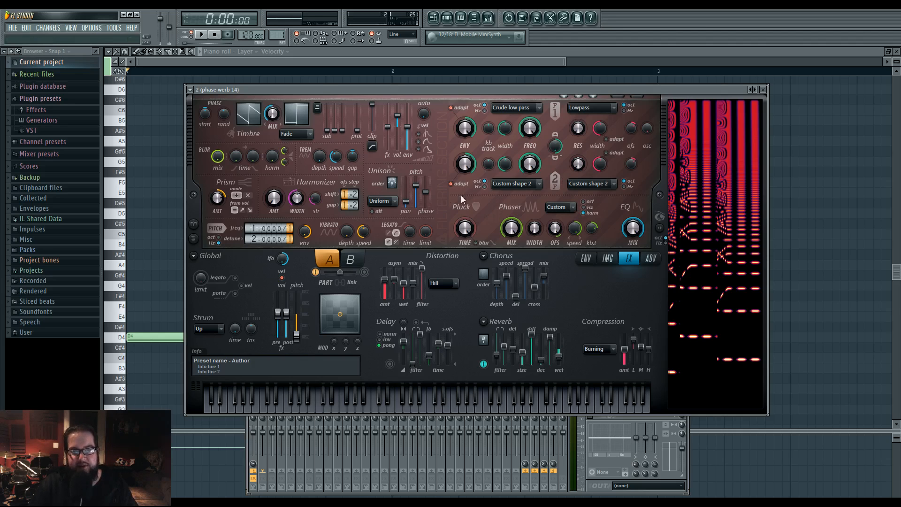
Step: Show the unison pitch thickness envelope of the phase werb 14 preset in the envelope editor
right_click(412, 184)
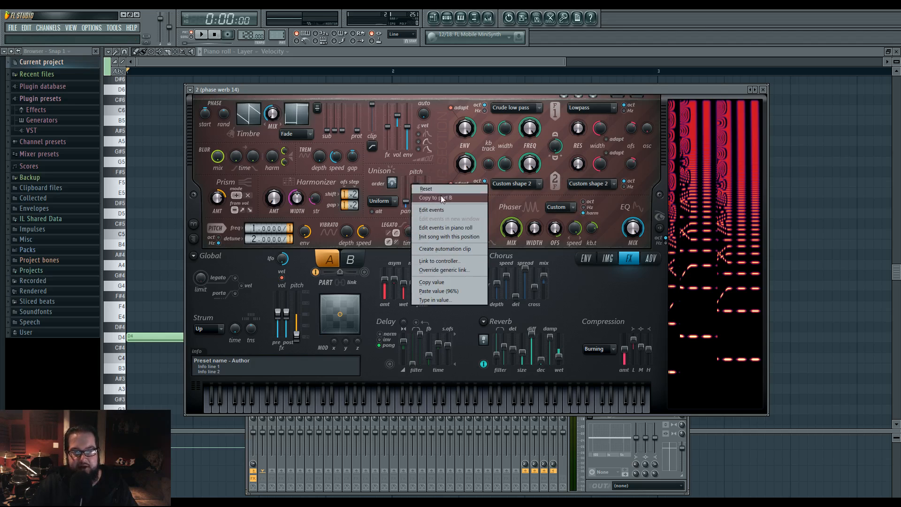
click(444, 167)
right_click(422, 192)
click(434, 209)
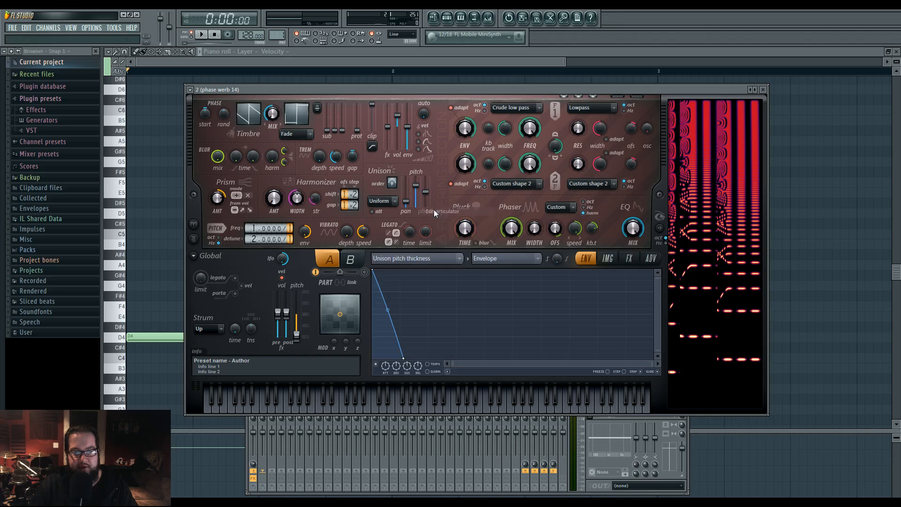
Step: Audition the phase werb 14 preset with several single notes and check the options for the Prism amount
key(c)
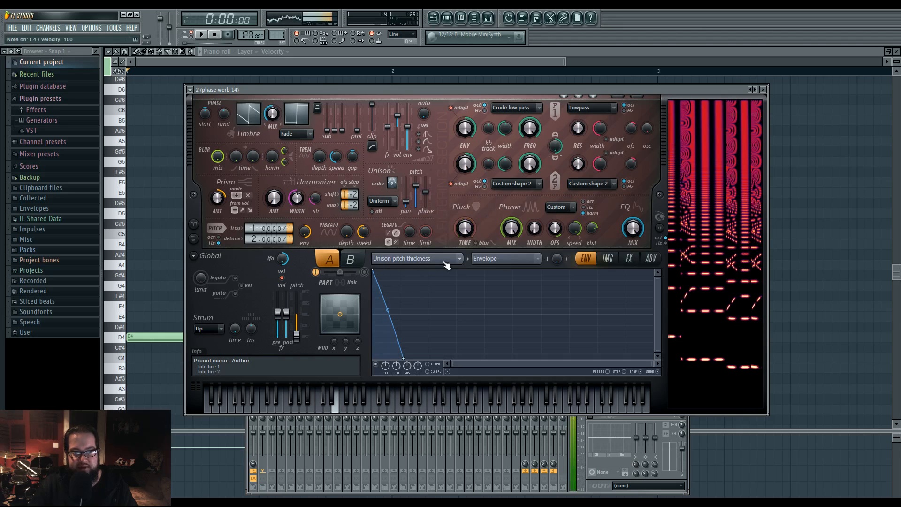
key(b)
key(n)
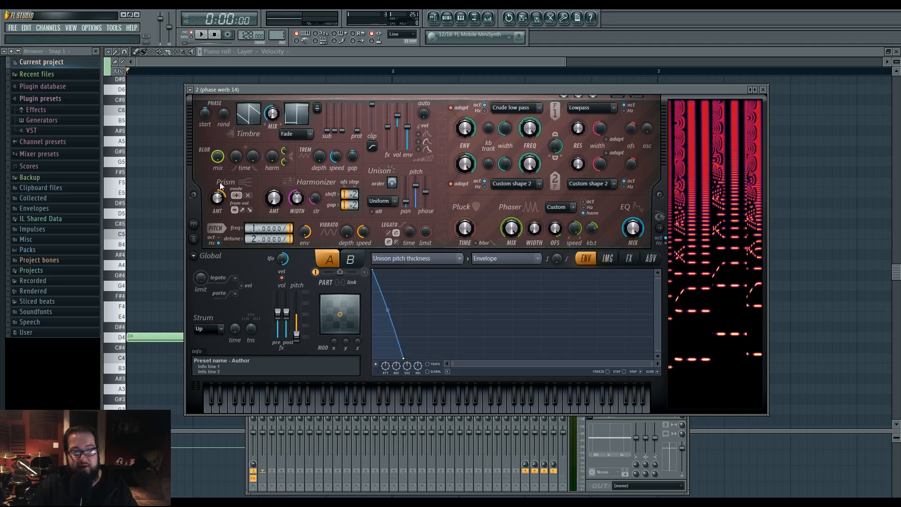
key(z)
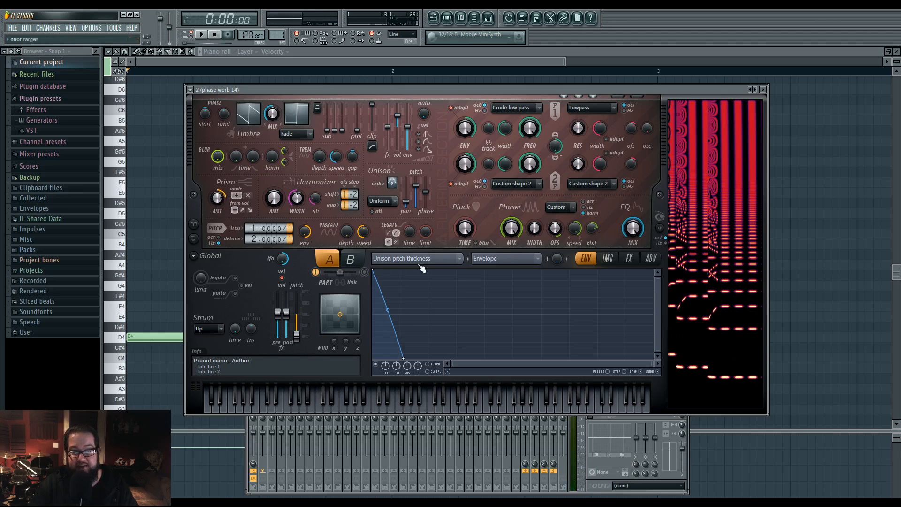
right_click(224, 196)
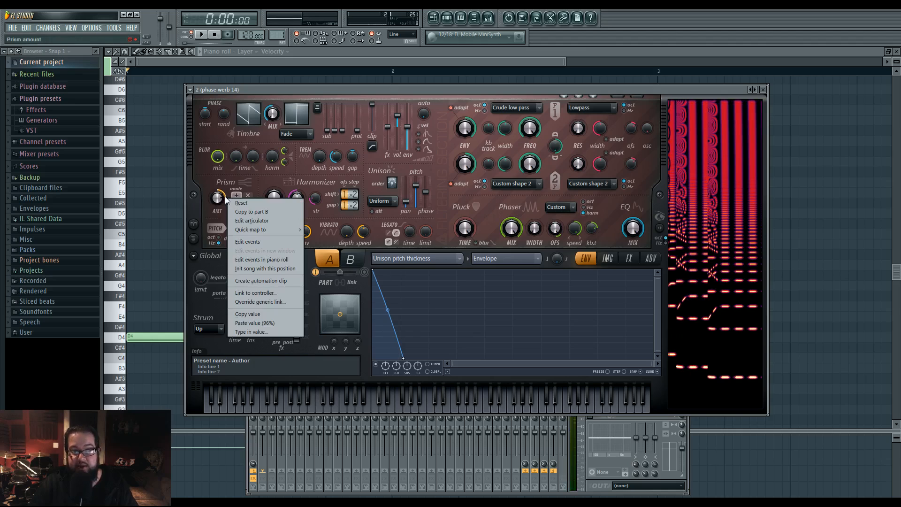
click(440, 164)
Step: Play more notes on the phase werb 14 preset and set its unison order to 9
key(c)
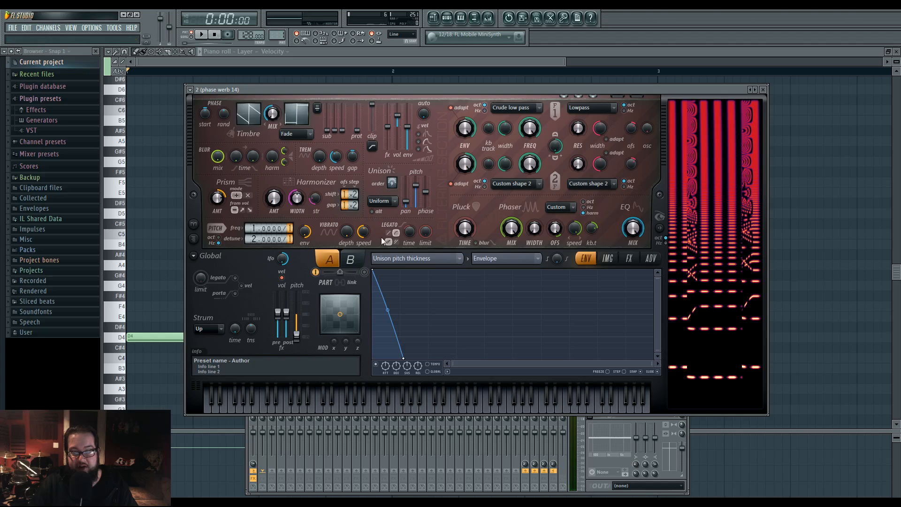
key(b)
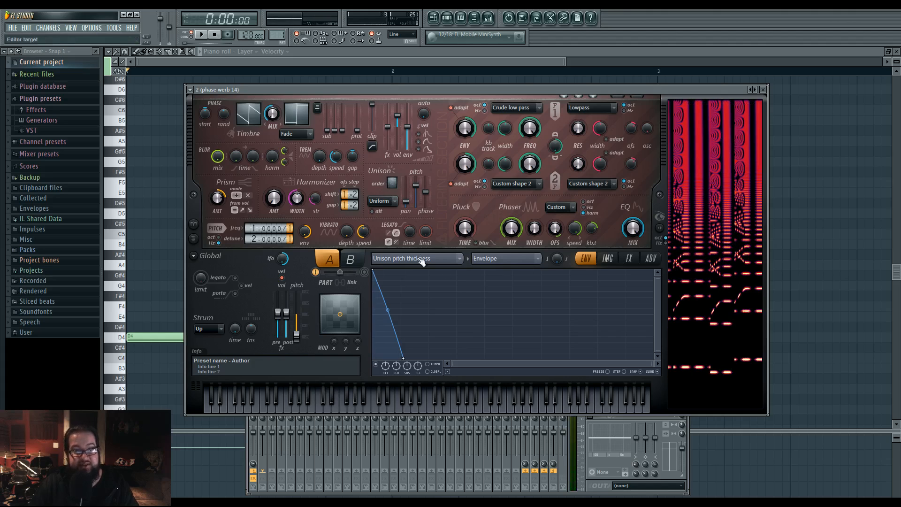
drag(393, 183, 392, 175)
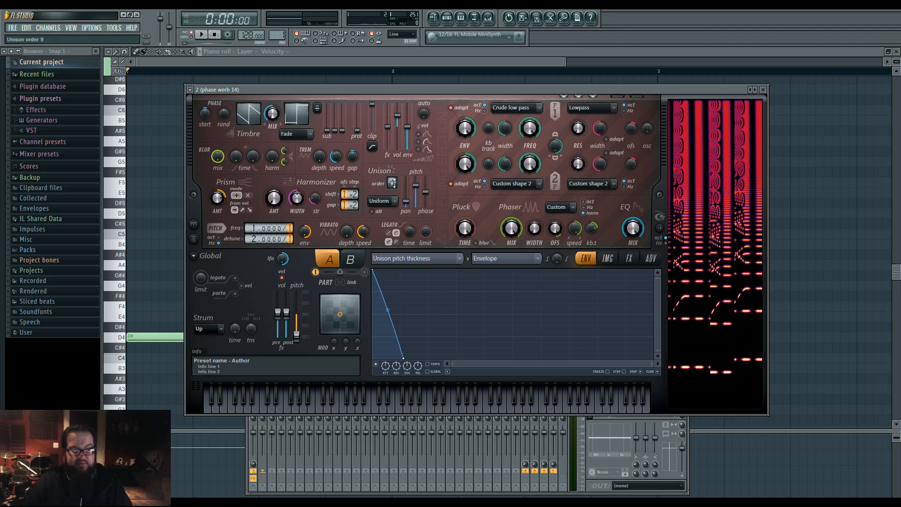
Step: Load the phase werb 20 preset and shift the Harmor window slightly
click(190, 90)
mouse_move(200, 114)
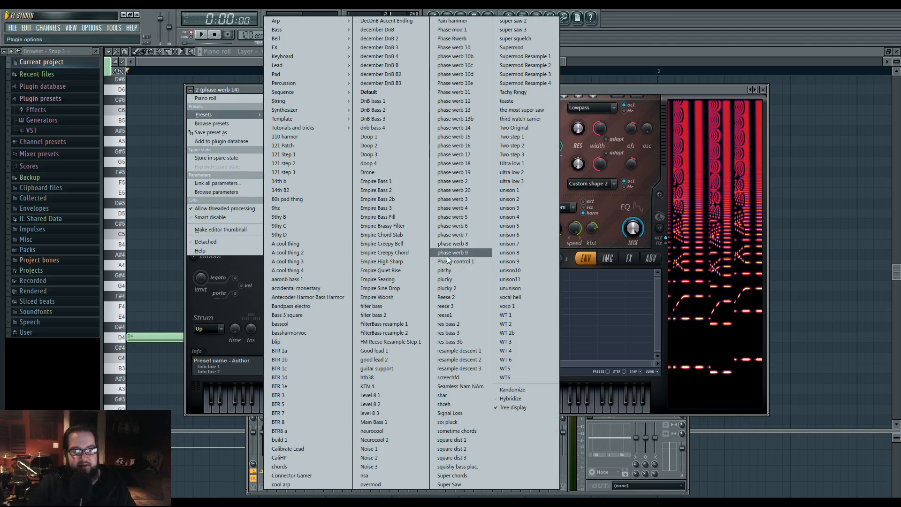
click(470, 190)
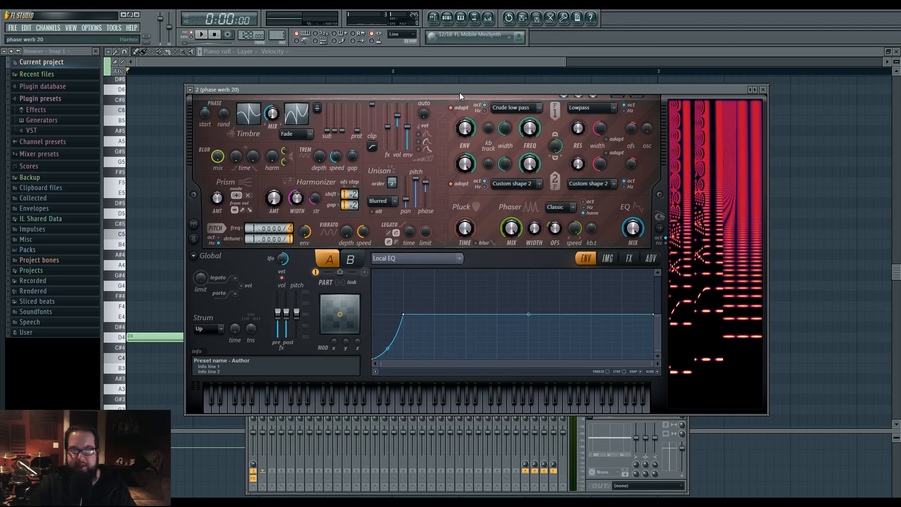
drag(464, 90, 477, 92)
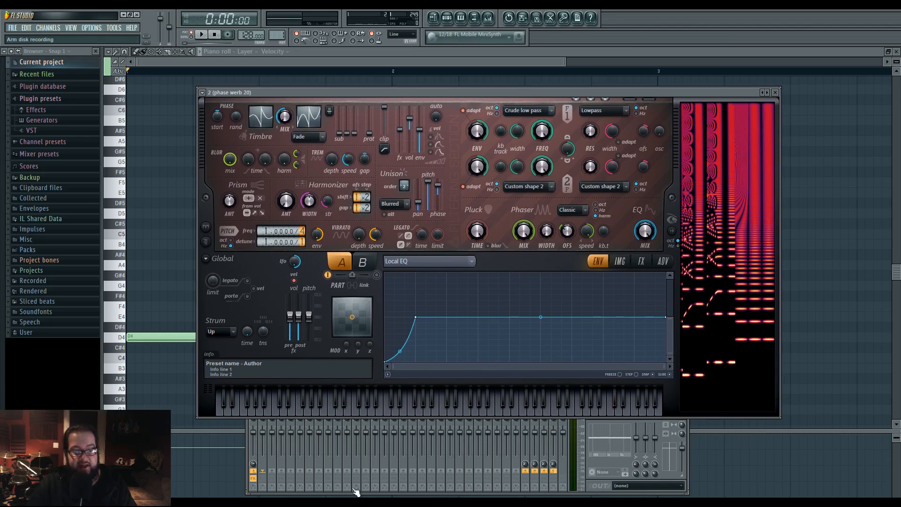